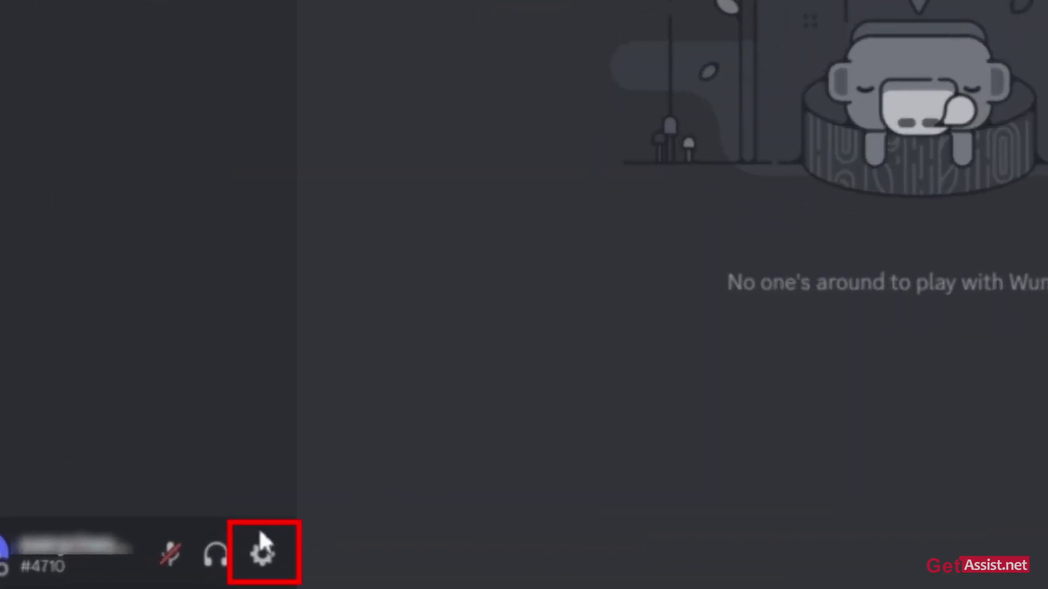
Step: Turn on Developer Mode in Discord's Advanced settings, then return to the Friends page
{"action": "left_click", "coordinate": [263, 556]}
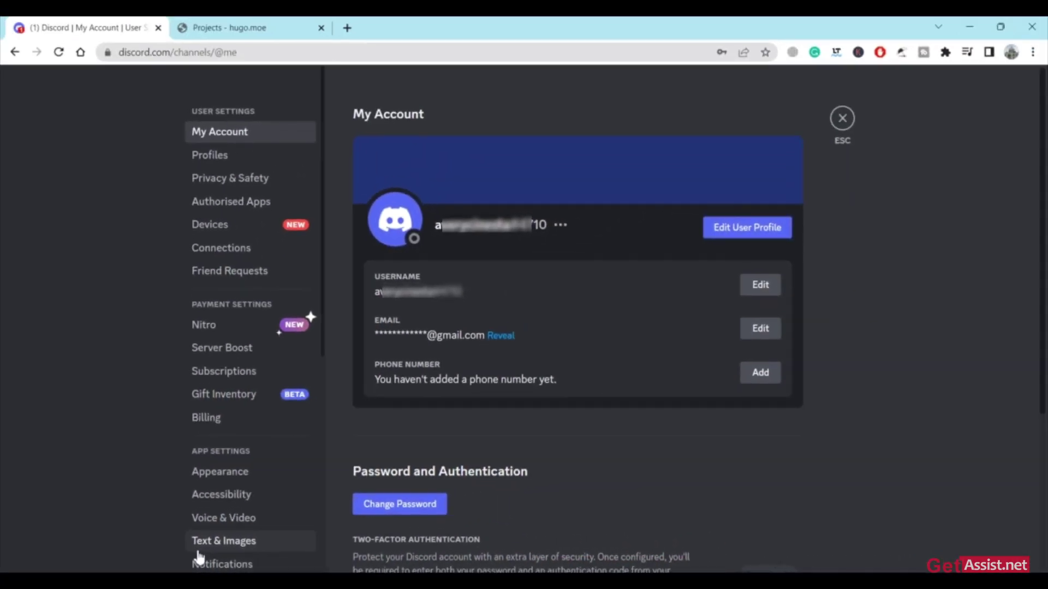
{"action": "scroll", "coordinate": [192, 434], "scroll_direction": "down", "scroll_amount": 4}
{"action": "scroll", "coordinate": [192, 435], "scroll_direction": "down", "scroll_amount": 1}
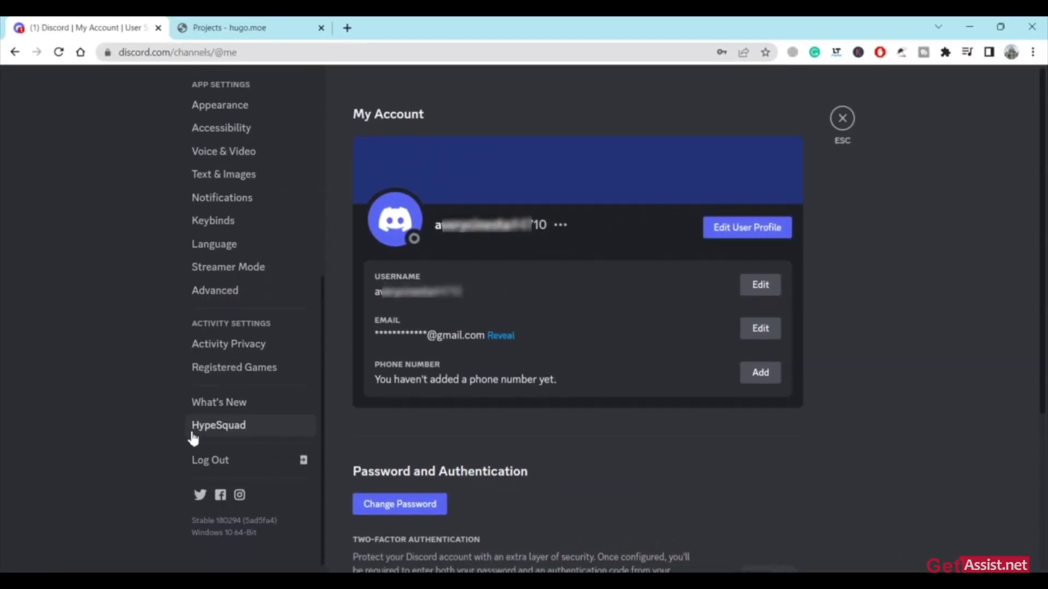
{"action": "left_click", "coordinate": [244, 295]}
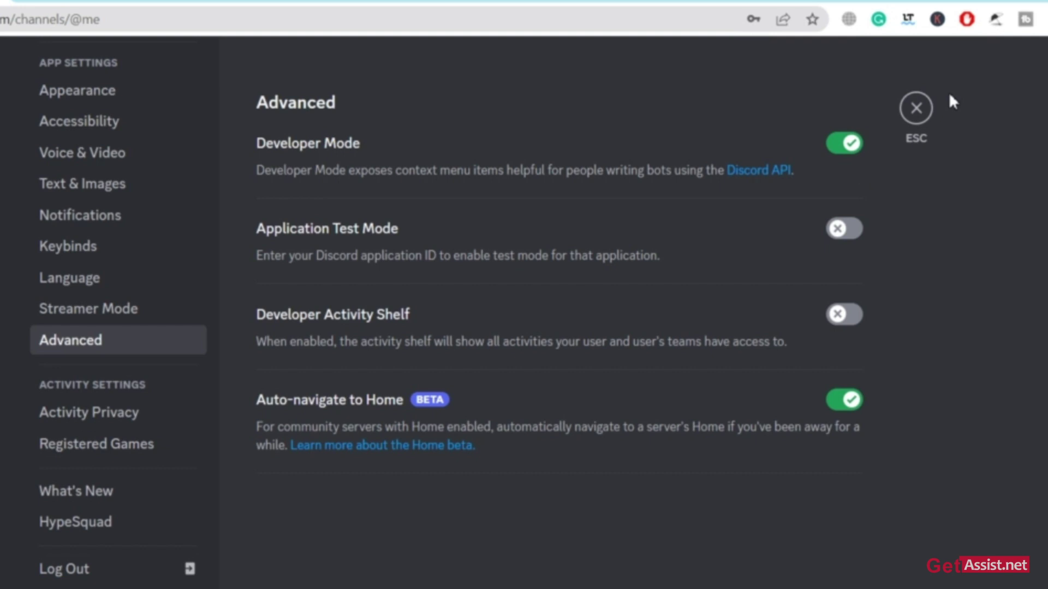
{"action": "left_click", "coordinate": [916, 107]}
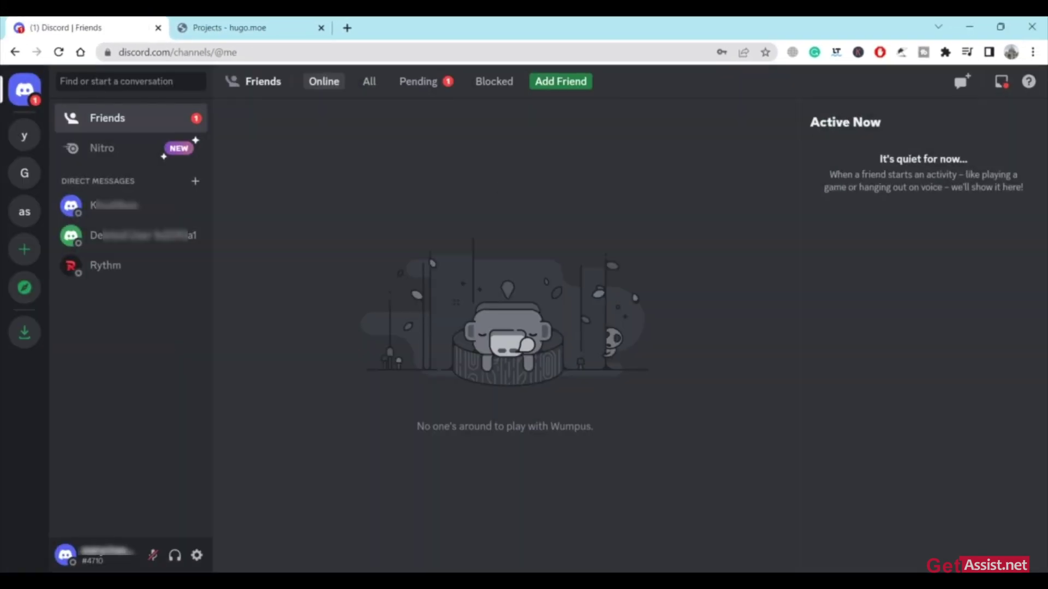
Step: Copy your account's user ID from the My Account page's username options
{"action": "left_click", "coordinate": [196, 556]}
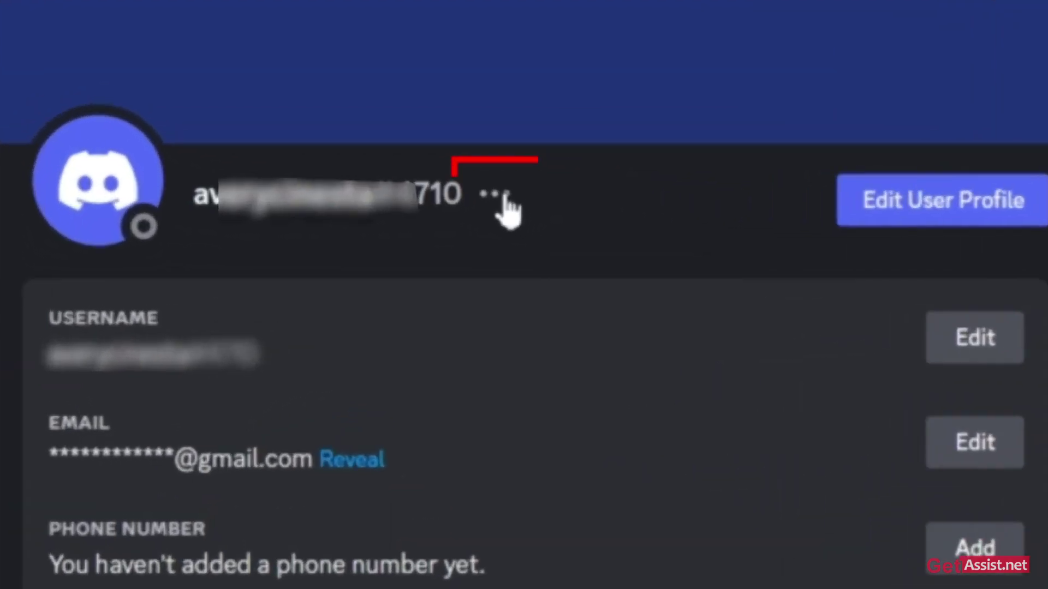
{"action": "left_click", "coordinate": [562, 227]}
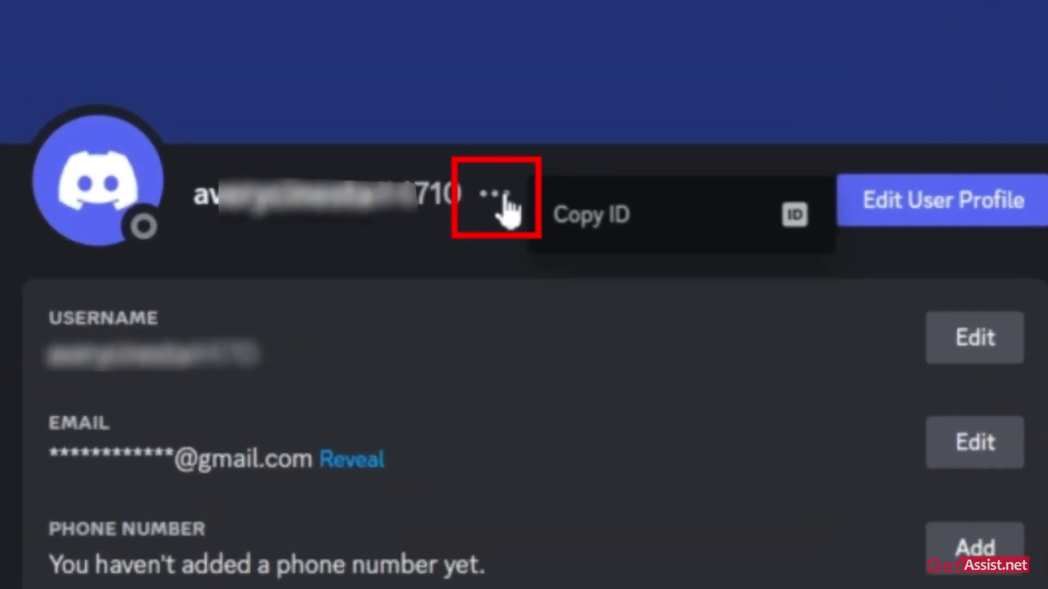
{"action": "left_click", "coordinate": [620, 226]}
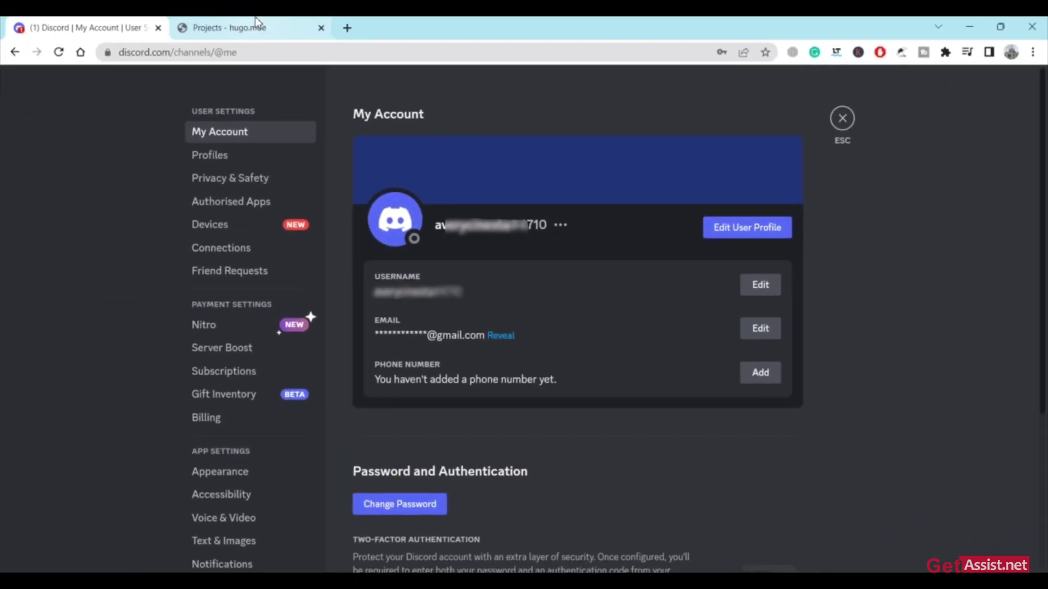
Step: Switch to the 'Projects - hugo.moe' tab and reload its Projects page
{"action": "left_click", "coordinate": [254, 25]}
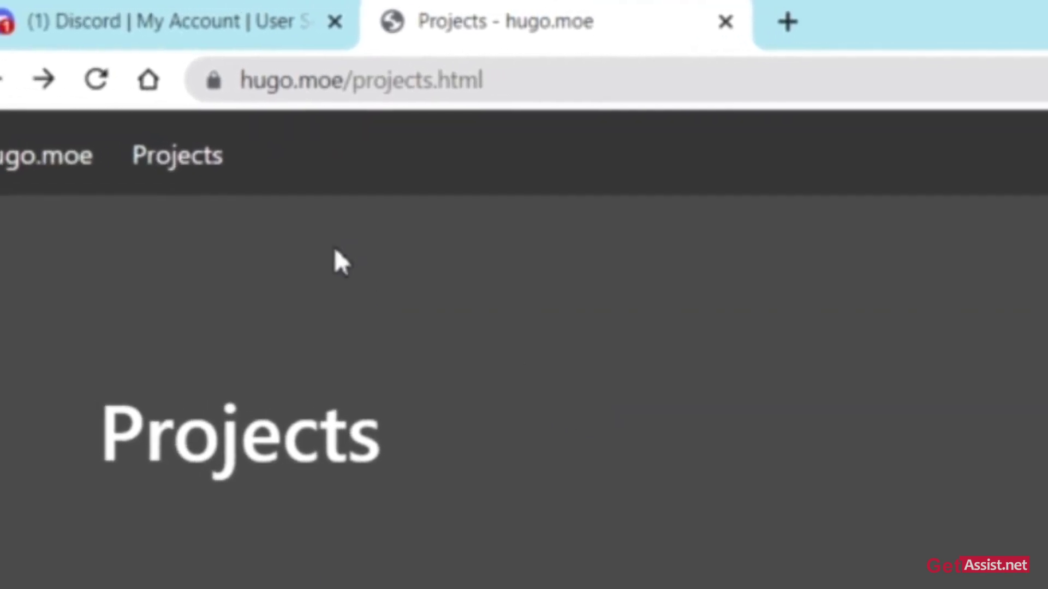
{"action": "left_click", "coordinate": [233, 139]}
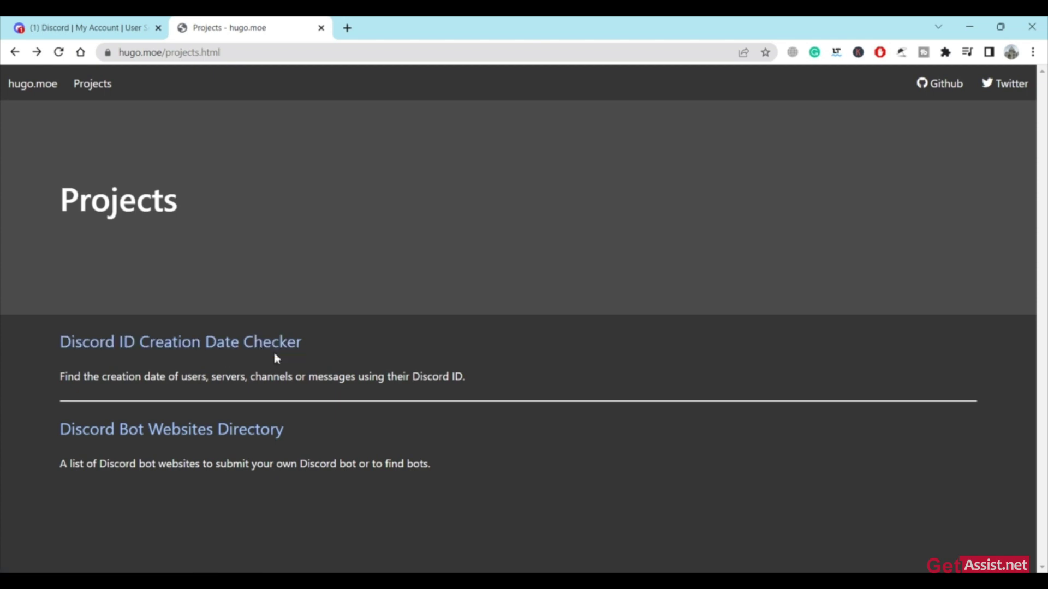
Step: Paste the copied ID into the Discord ID Creation Date Checker to get its 2021-06-03 creation date
{"action": "left_click", "coordinate": [275, 350]}
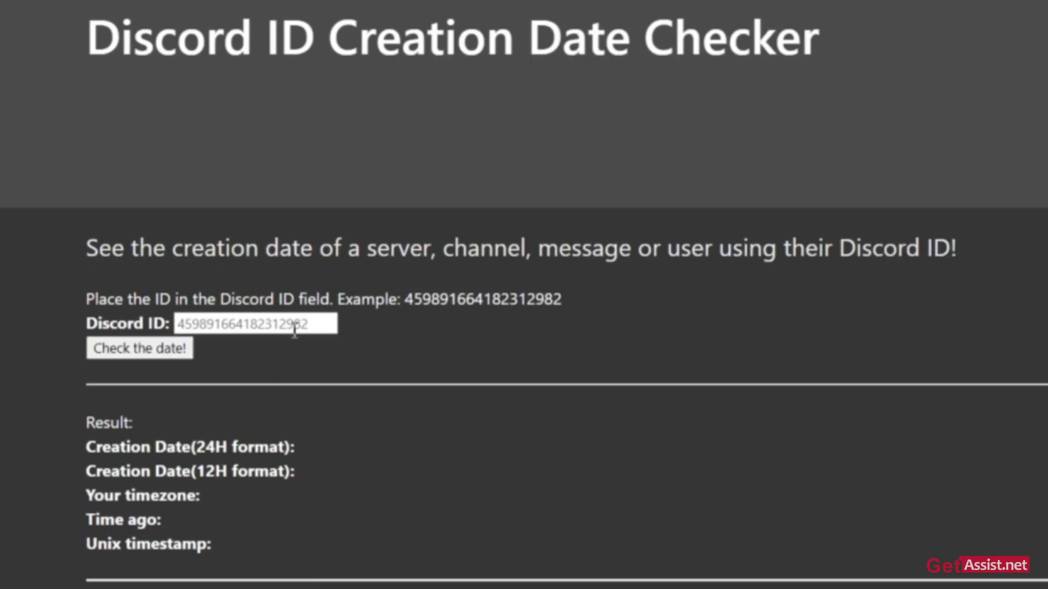
{"action": "left_click", "coordinate": [294, 329]}
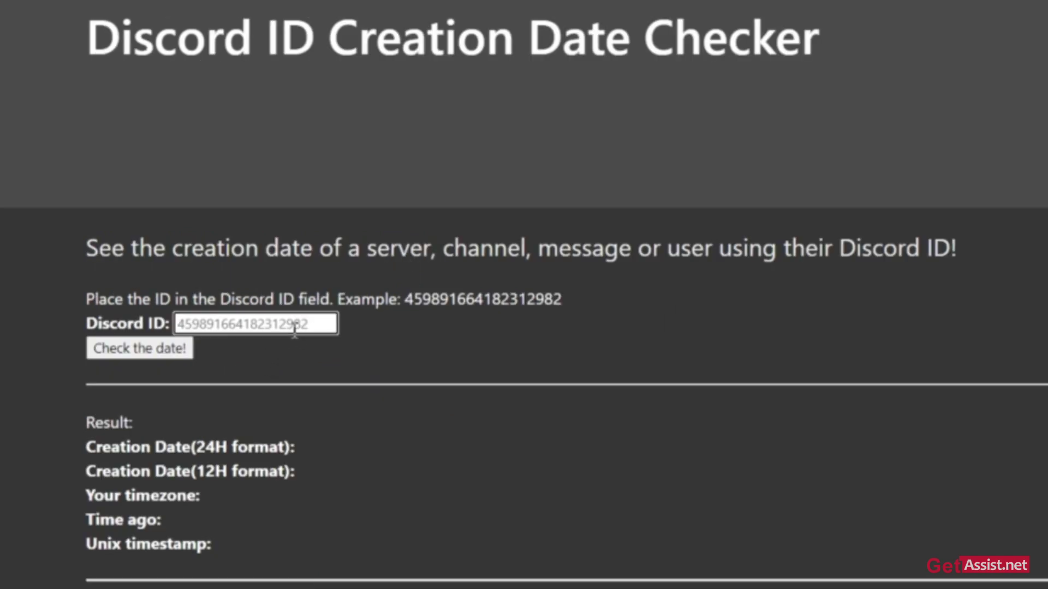
{"action": "key", "text": "ctrl+v"}
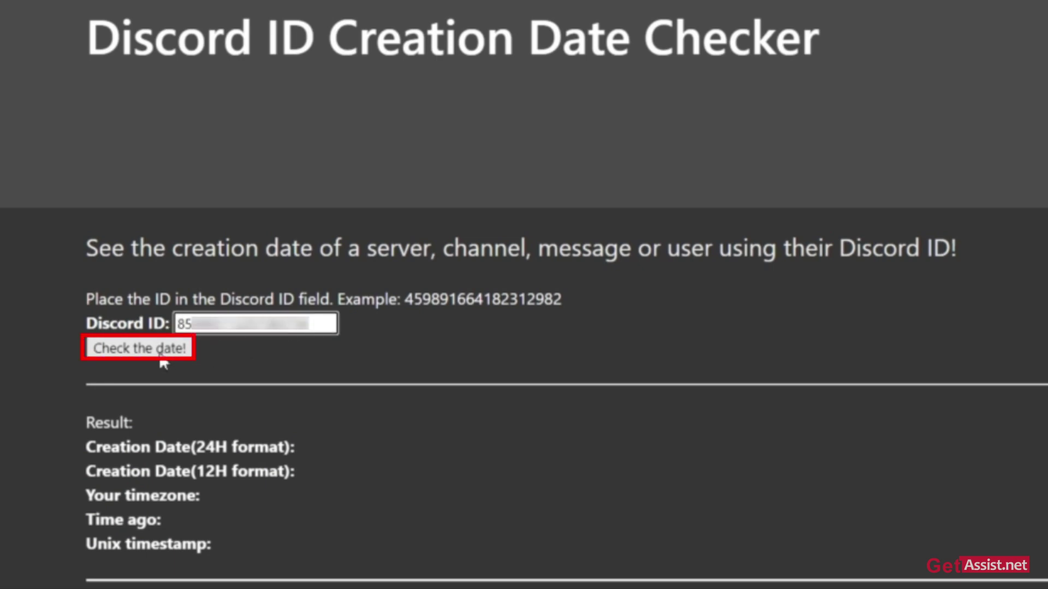
{"action": "left_click", "coordinate": [139, 349]}
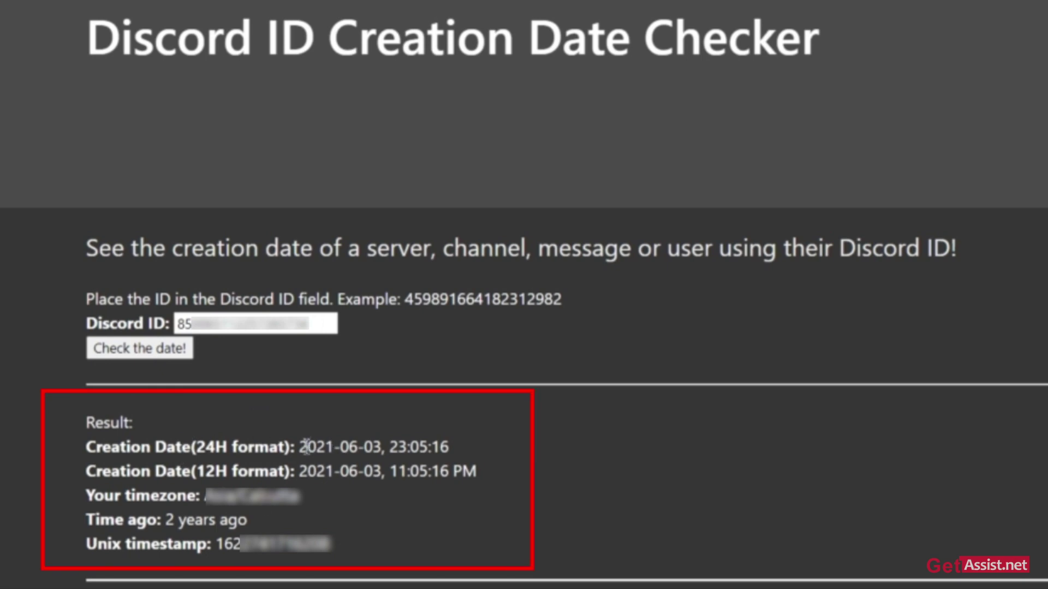
Step: Highlight the 24-hour creation date, then bring up GIF search in Discord's #character-background channel
{"action": "left_click_drag", "start_coordinate": [300, 446], "coordinate": [385, 446]}
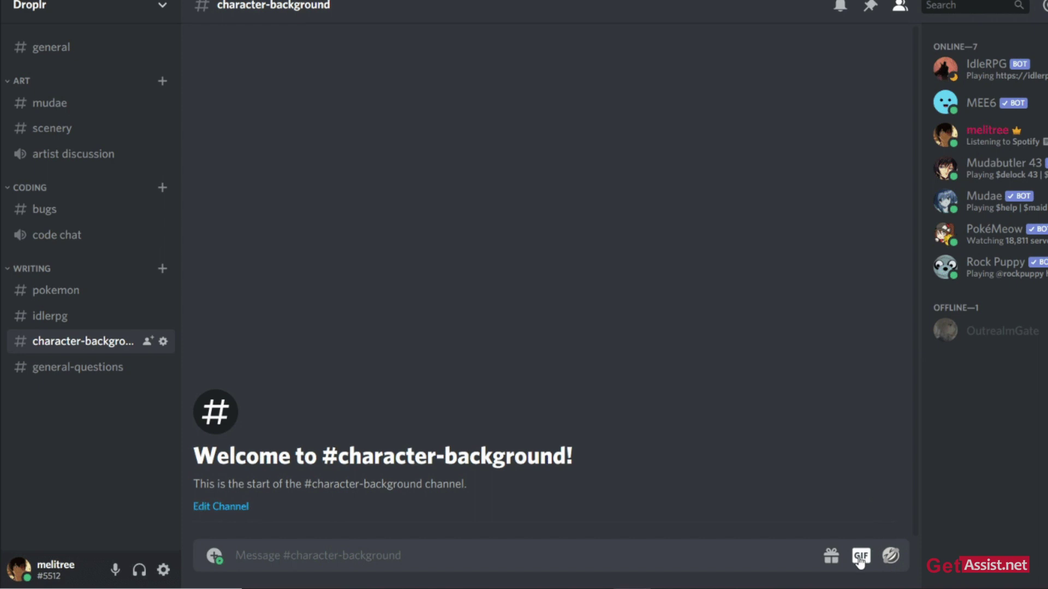
{"action": "left_click", "coordinate": [859, 557]}
{"action": "type", "text": "cats"}
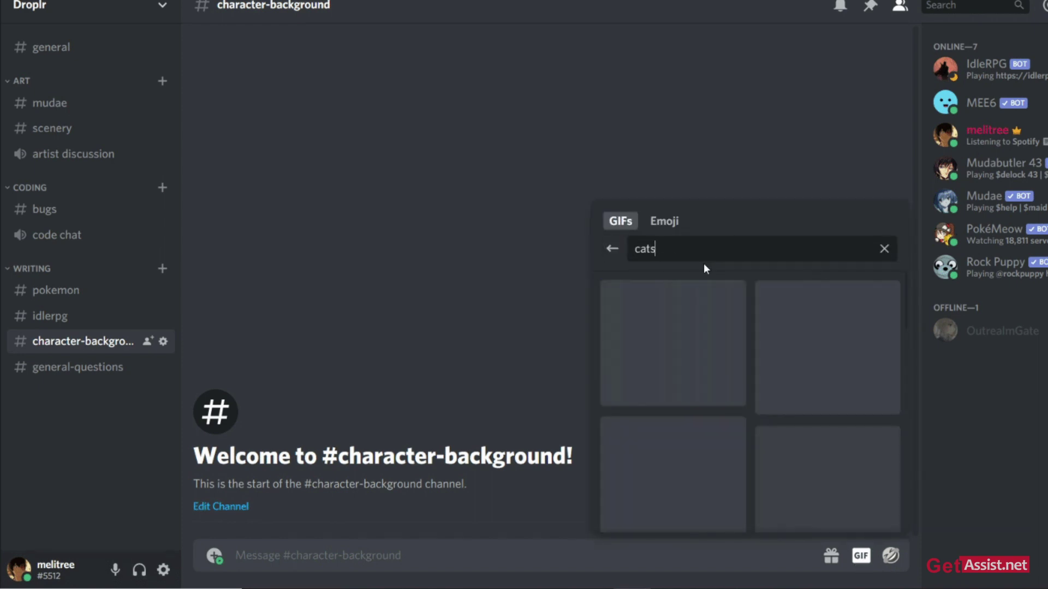